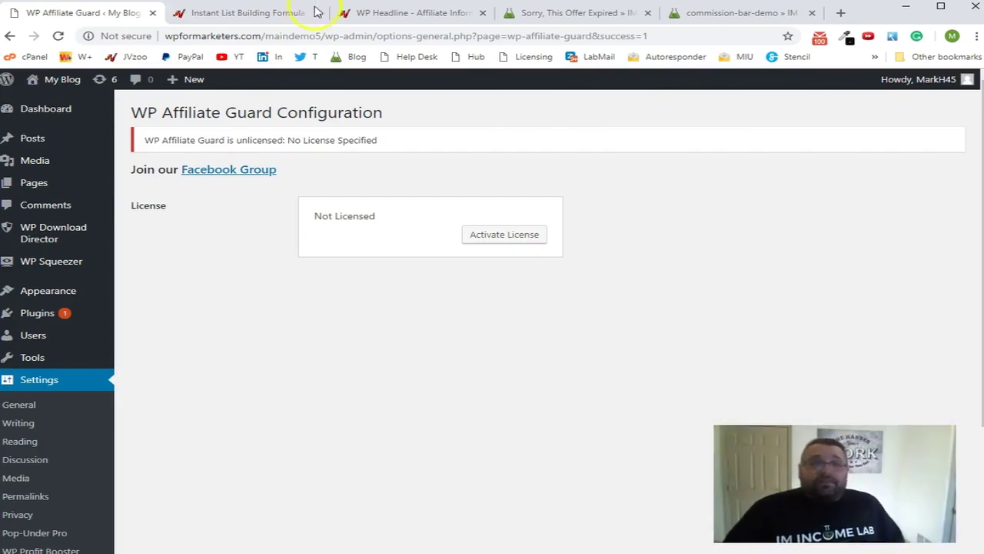
- Visit the Instant List Building Formula and WP Headline JVZoo affiliate links to show both are dead
left_click(288, 12)
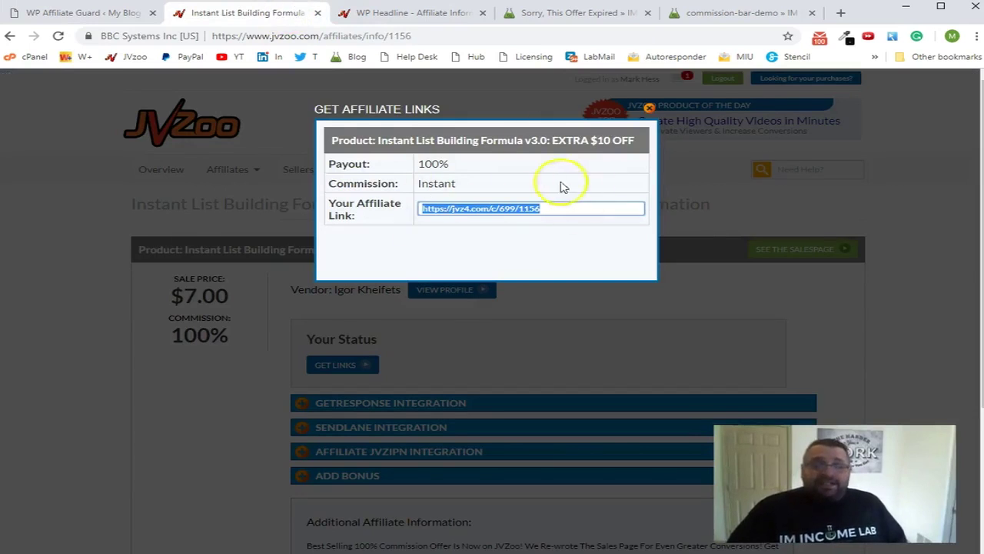
right_click(511, 208)
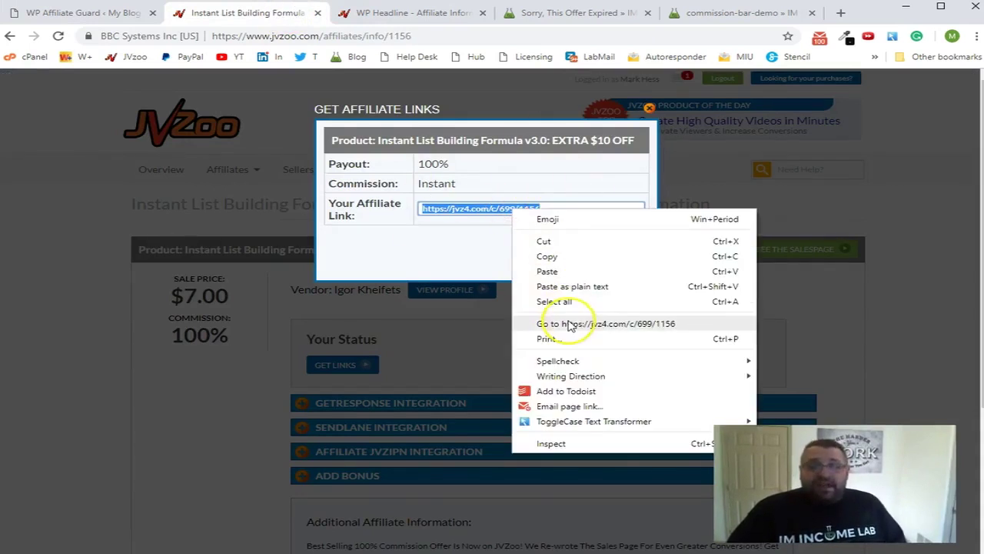
left_click(569, 324)
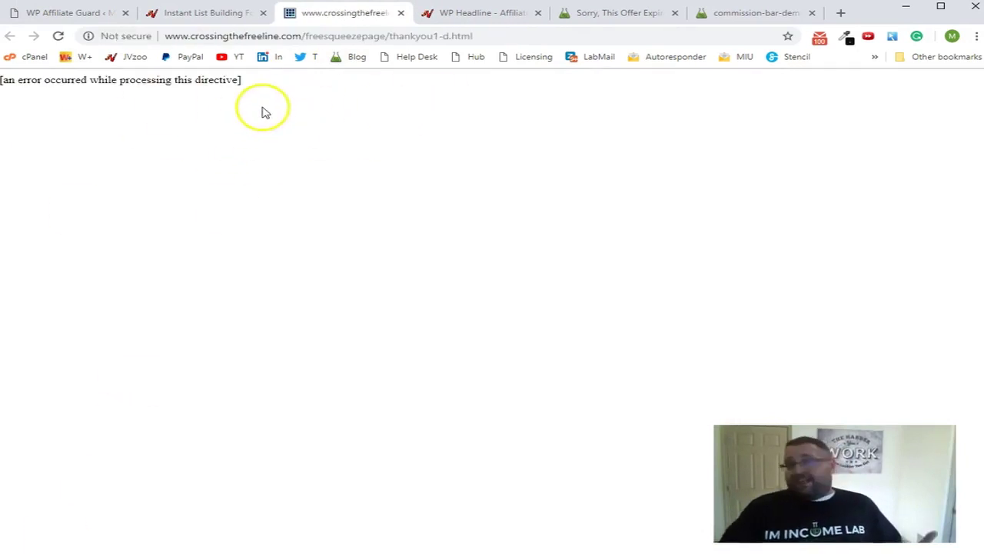
left_click(521, 14)
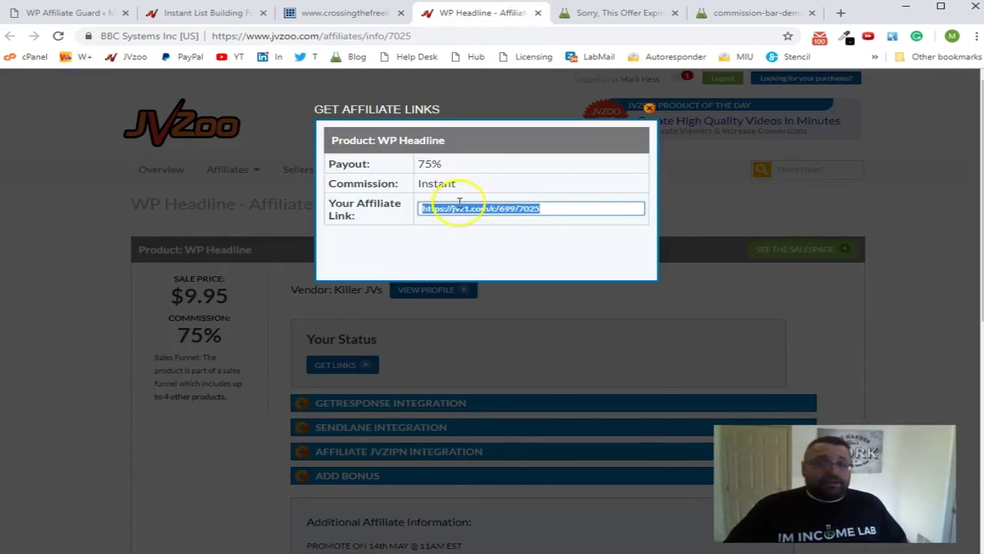
right_click(459, 204)
left_click(504, 317)
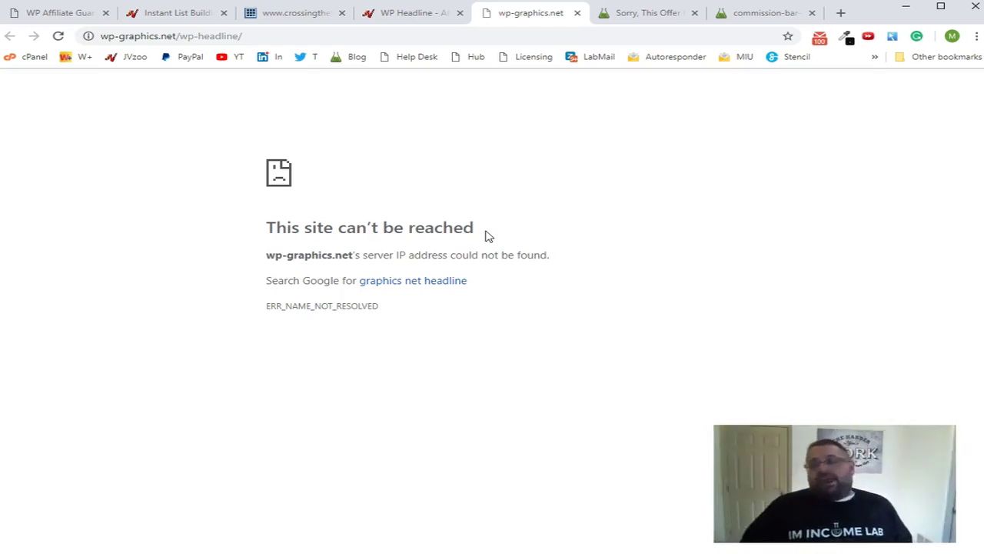
left_click(65, 12)
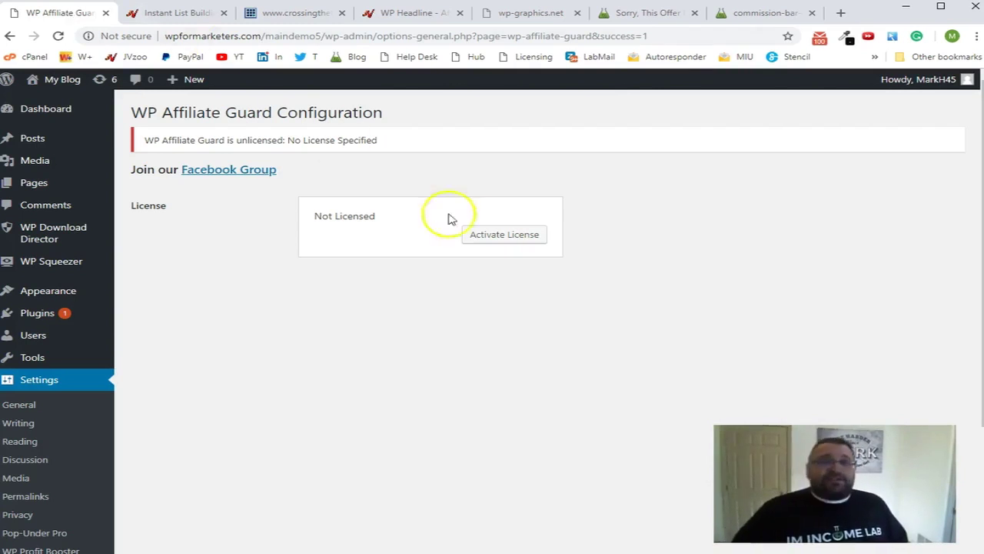
- Activate the WP Affiliate Guard license and save the link folder as 'promo'
left_click(504, 235)
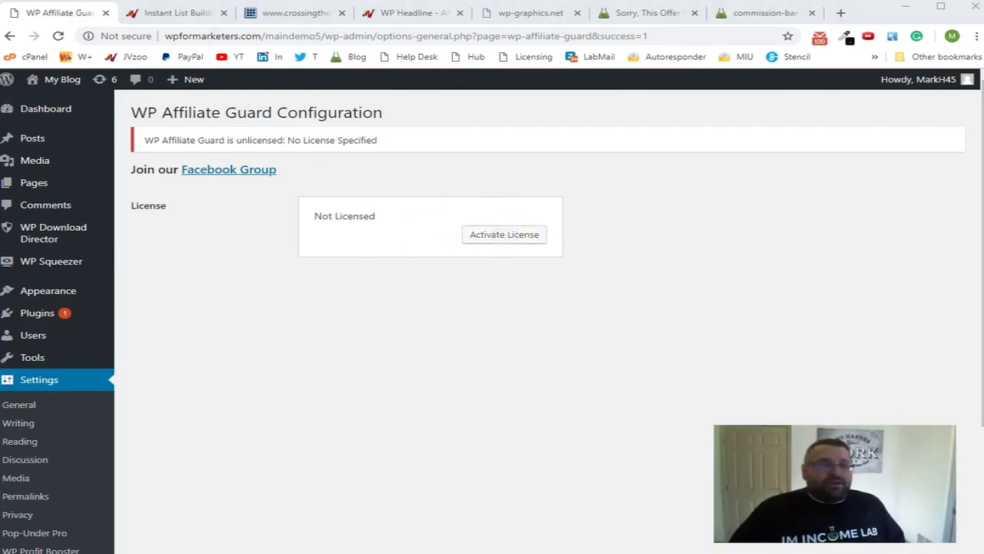
left_click(514, 230)
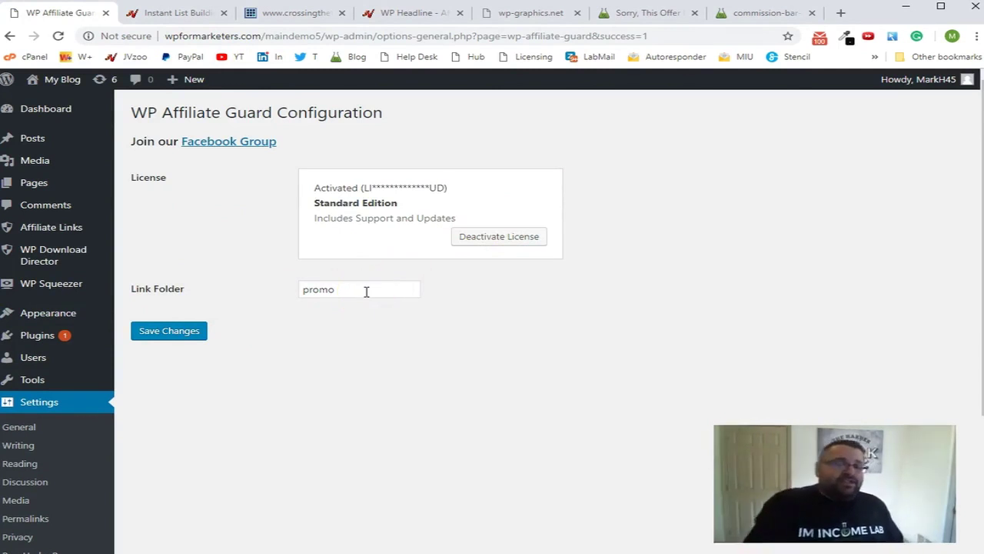
left_click(321, 288)
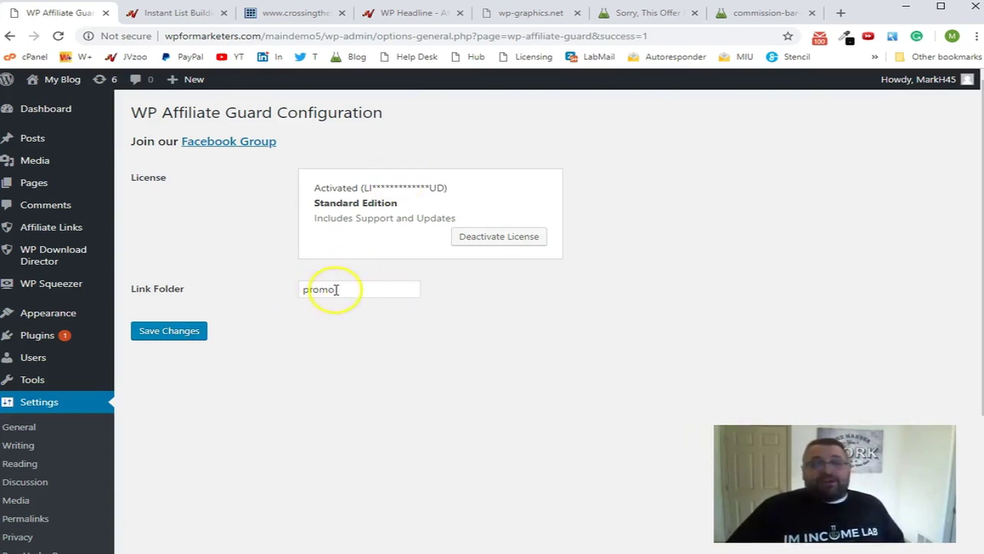
left_click(158, 331)
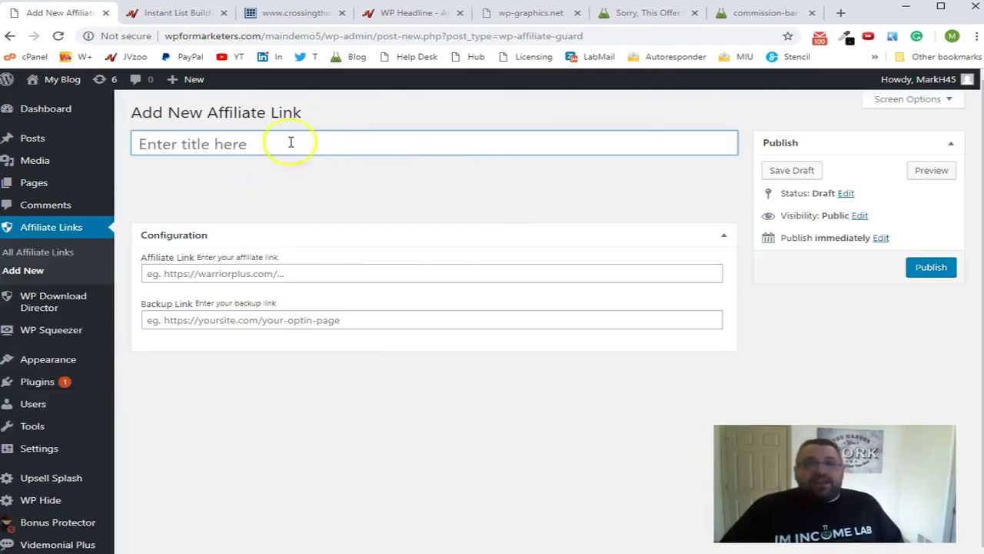
- Title the new affiliate link 'Instant List Building Formula'
left_click(192, 13)
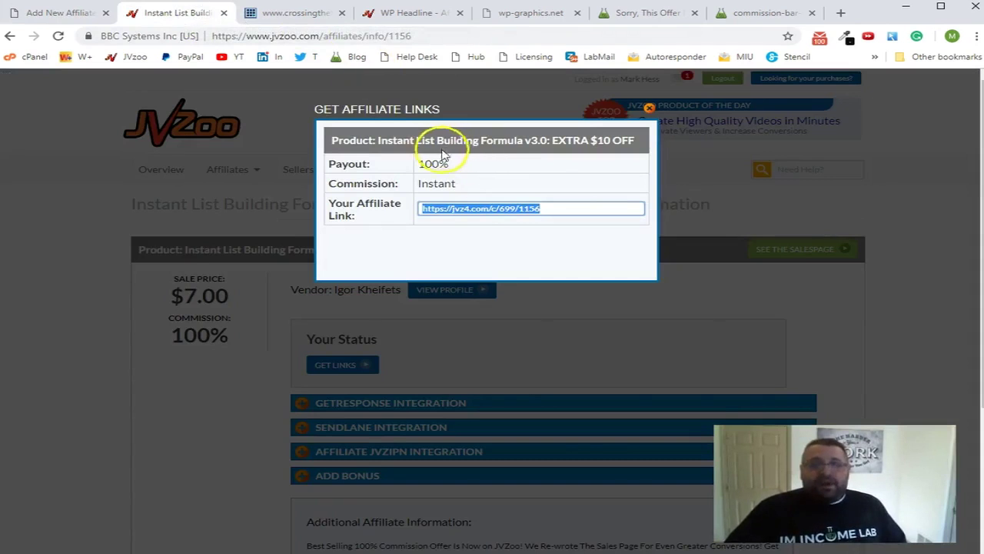
right_click(474, 209)
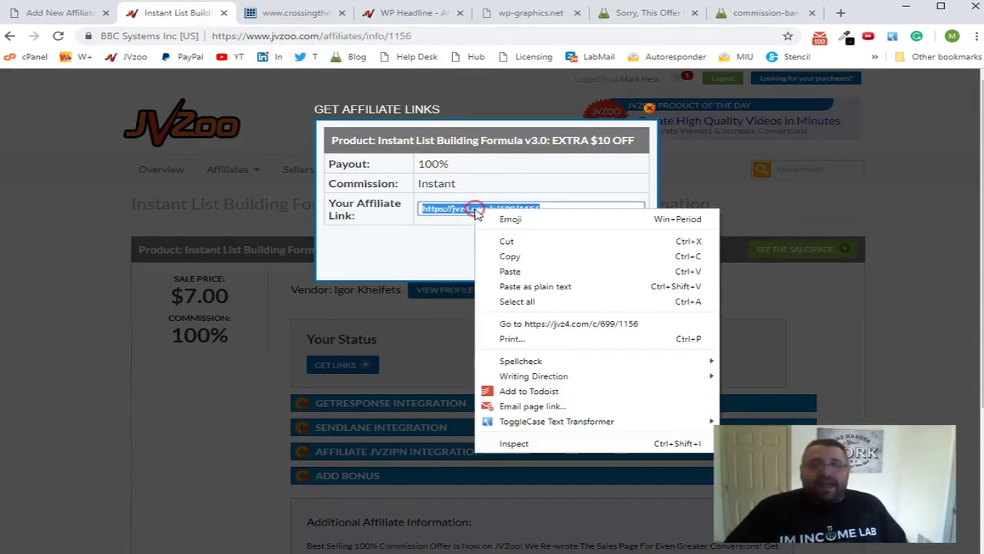
left_click(501, 256)
left_click(63, 12)
right_click(280, 123)
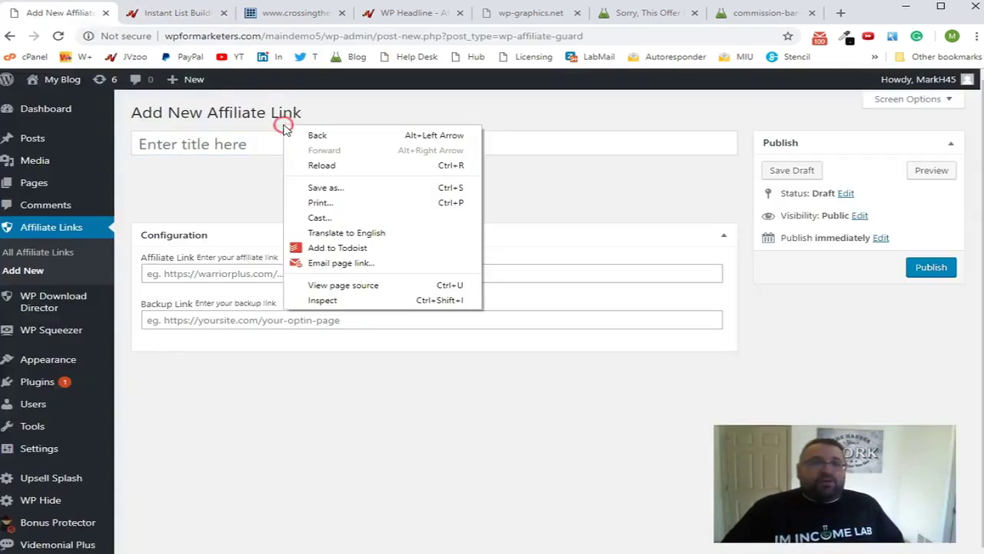
left_click(215, 138)
type("Instant List Building Formula")
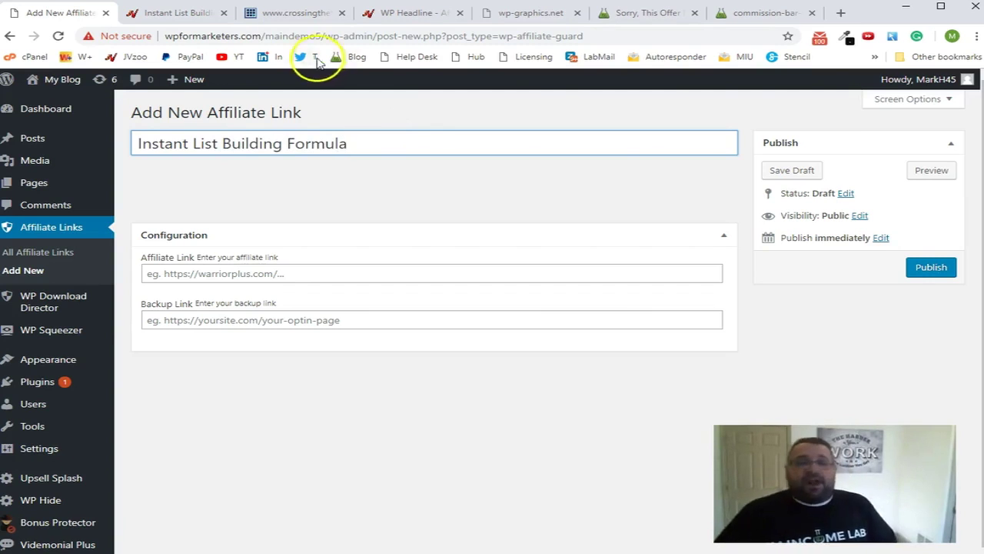
left_click(165, 13)
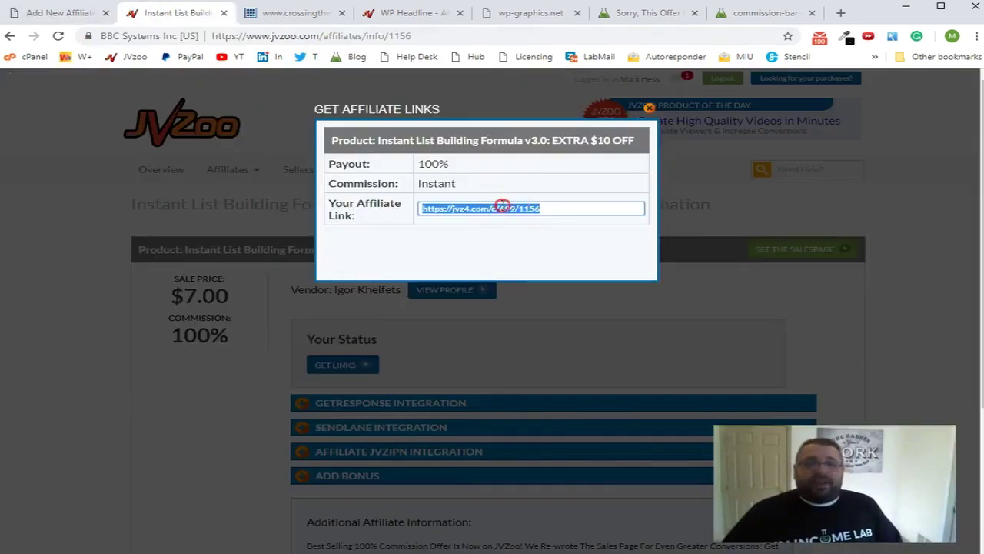
right_click(505, 203)
left_click(538, 252)
left_click(77, 13)
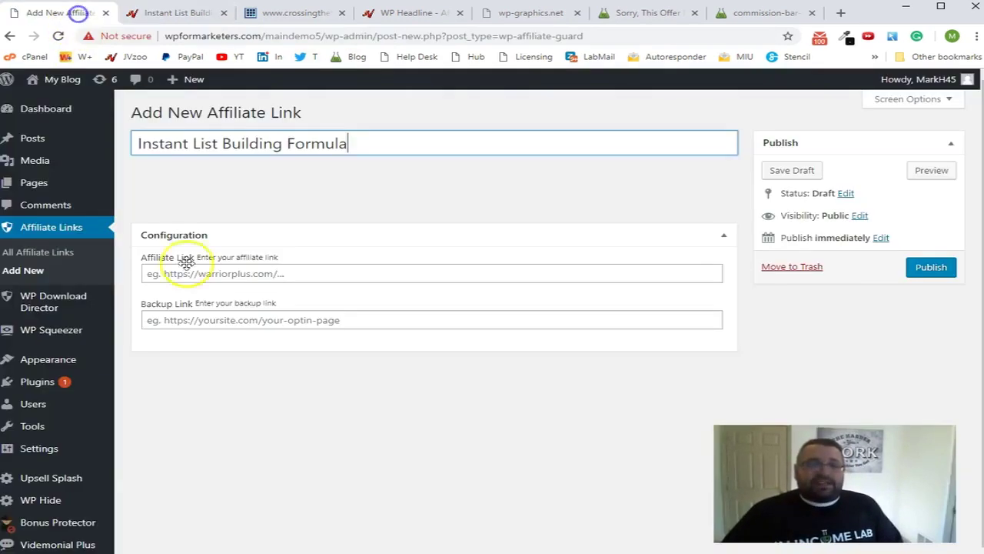
left_click(253, 275)
right_click(261, 278)
left_click(297, 375)
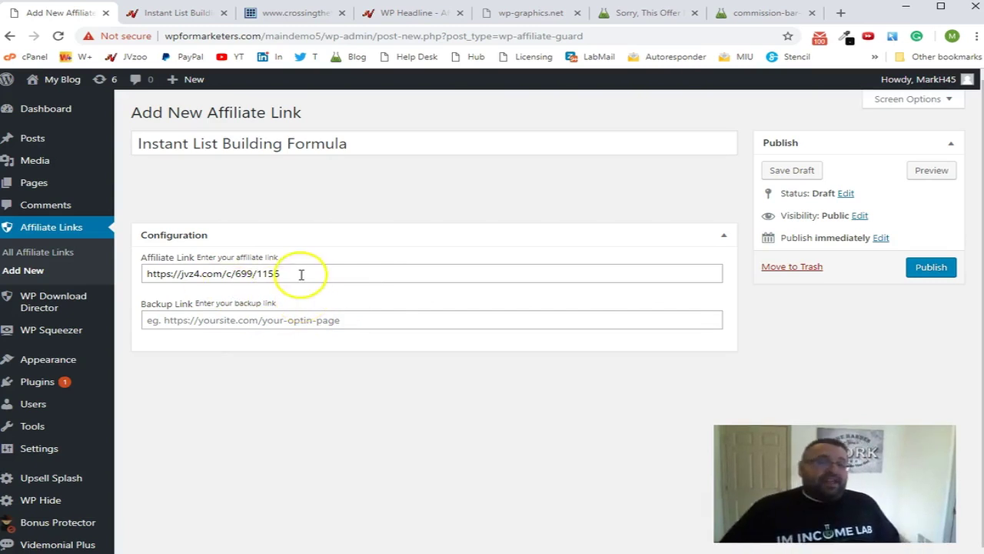
- Scroll through the offer-expired page to review it
left_click(663, 14)
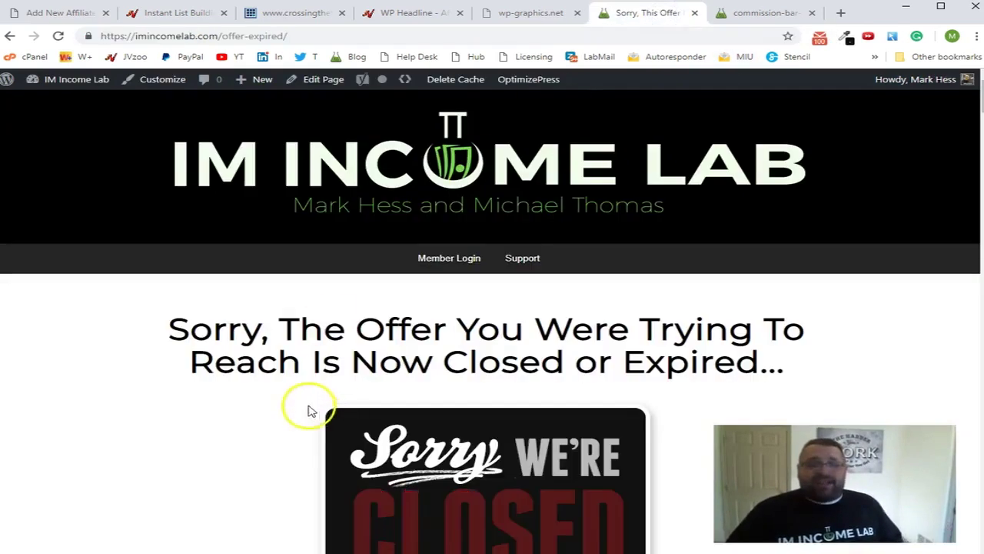
scroll(427, 370, "down", 2)
scroll(427, 370, "down", 3)
scroll(418, 378, "down", 2)
scroll(377, 408, "down", 8)
scroll(450, 391, "up", 4)
scroll(521, 361, "up", 5)
scroll(564, 246, "up", 5)
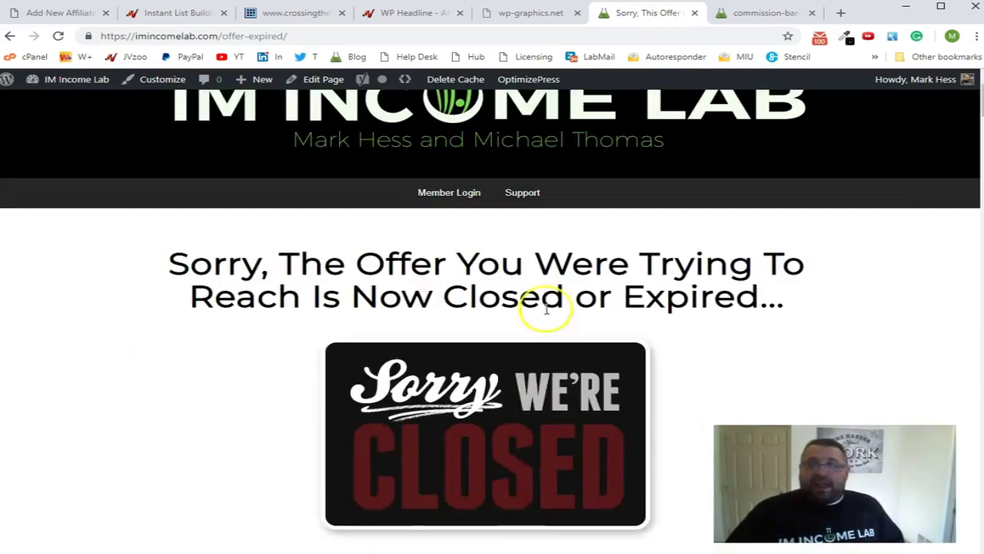
- Set the commission-bar-demo page URL as the Backup Link and publish the affiliate link
left_click(761, 14)
left_click(318, 36)
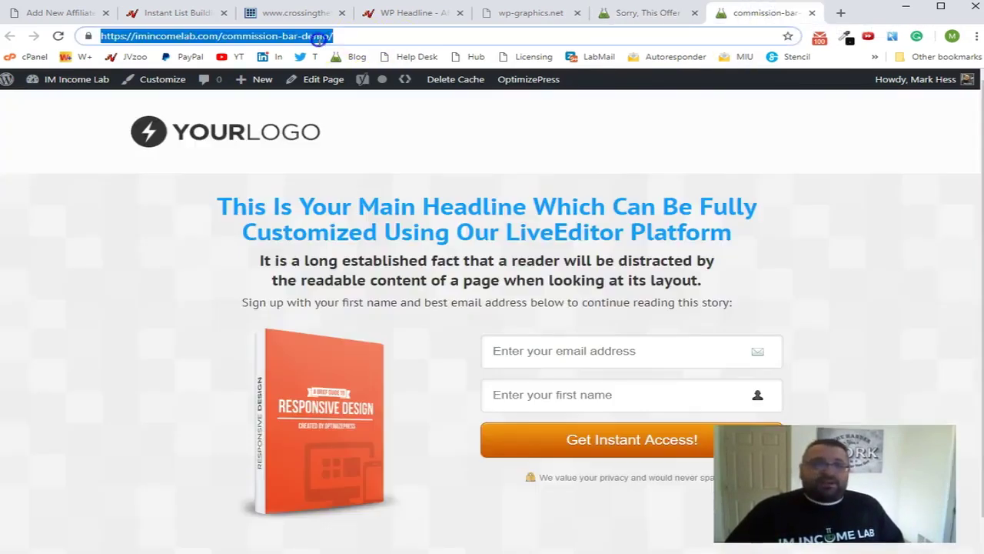
right_click(323, 39)
left_click(351, 99)
left_click(46, 13)
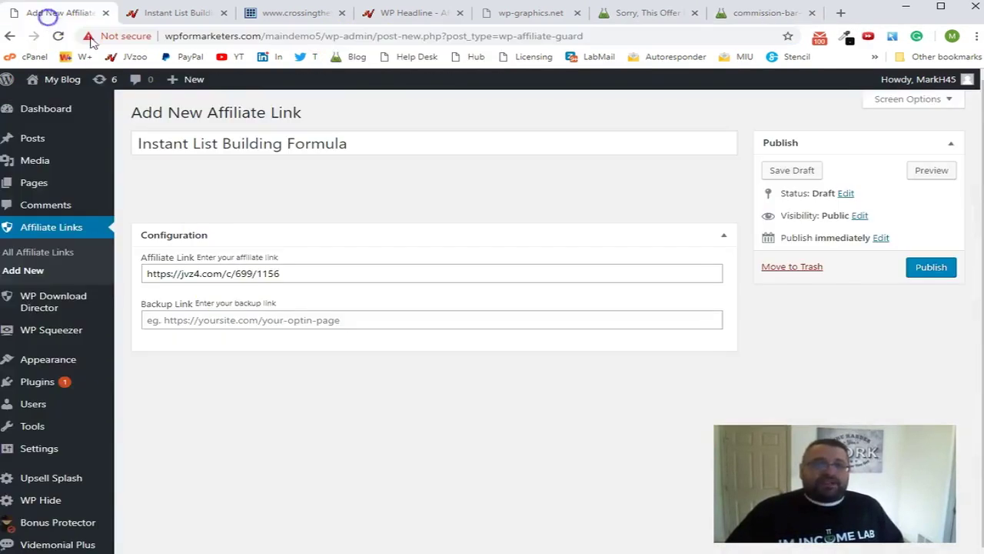
left_click(221, 316)
right_click(222, 317)
left_click(261, 431)
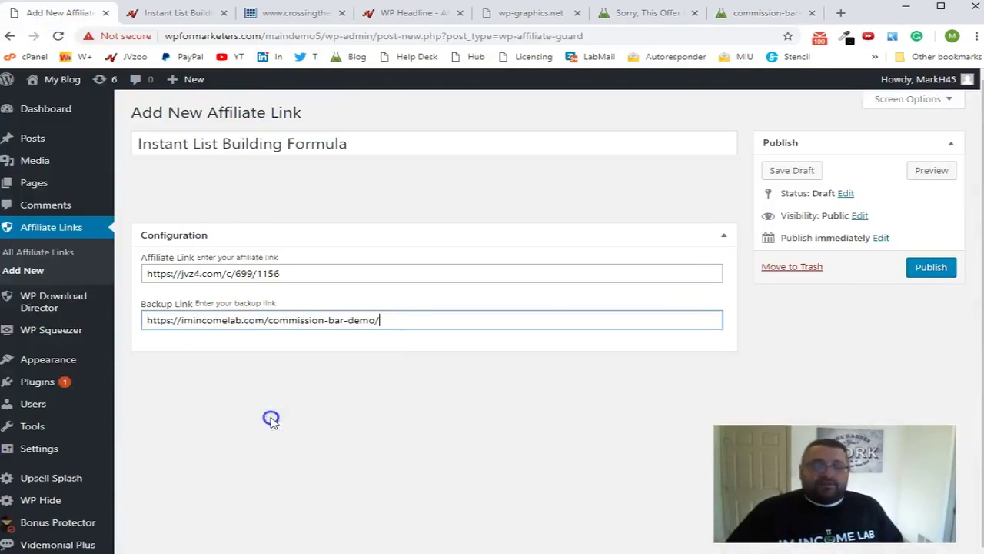
left_click(931, 268)
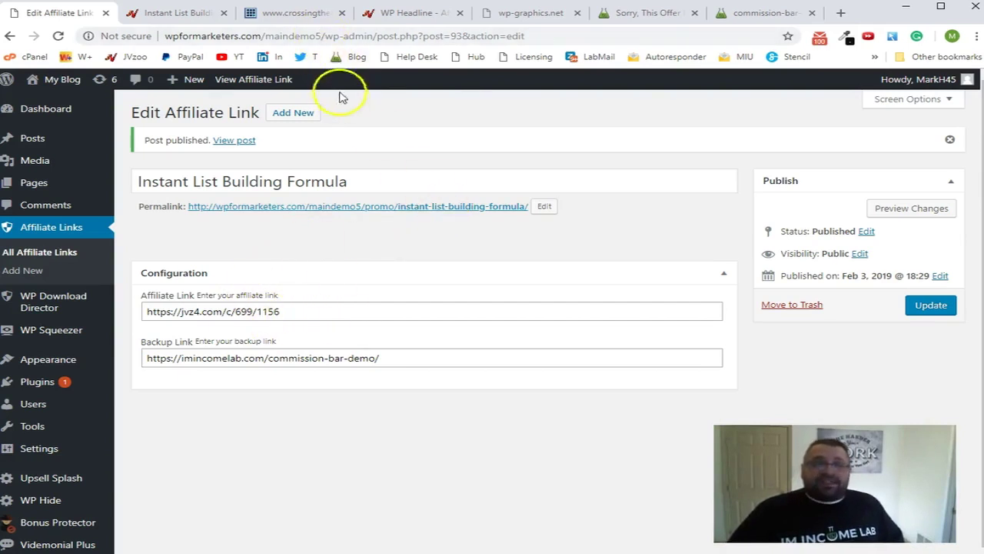
- Confirm the permalink falls back to the commission-bar-demo page, then update the link
left_click(291, 16)
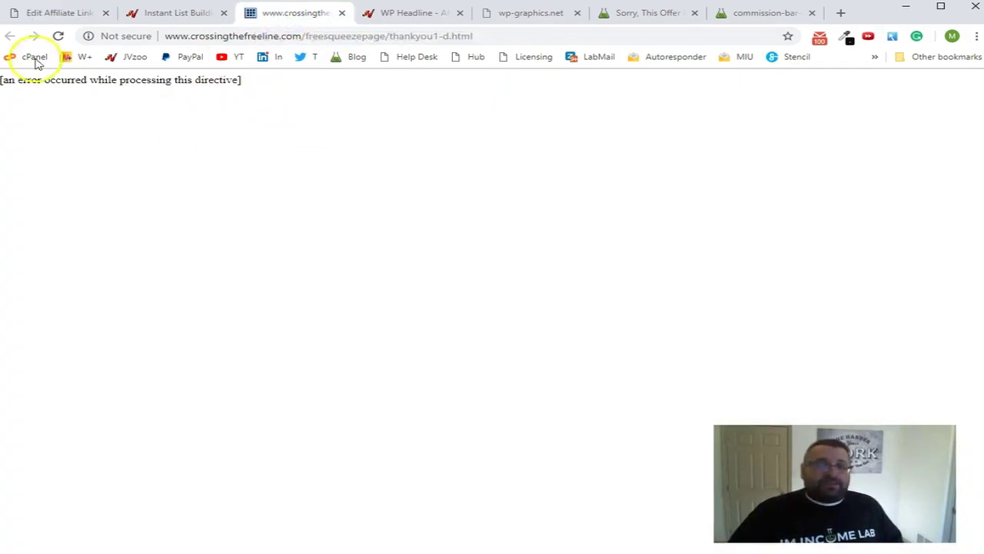
left_click(54, 13)
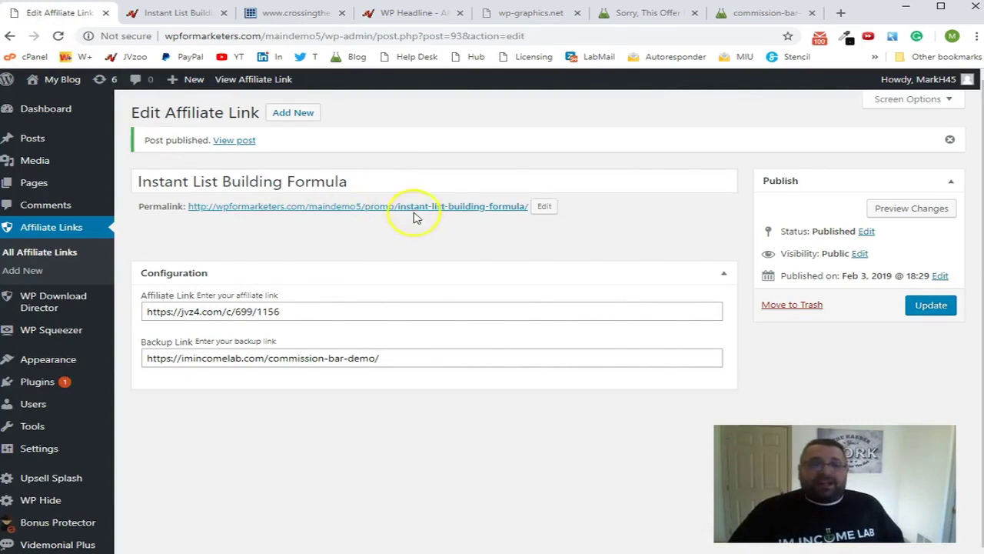
right_click(444, 213)
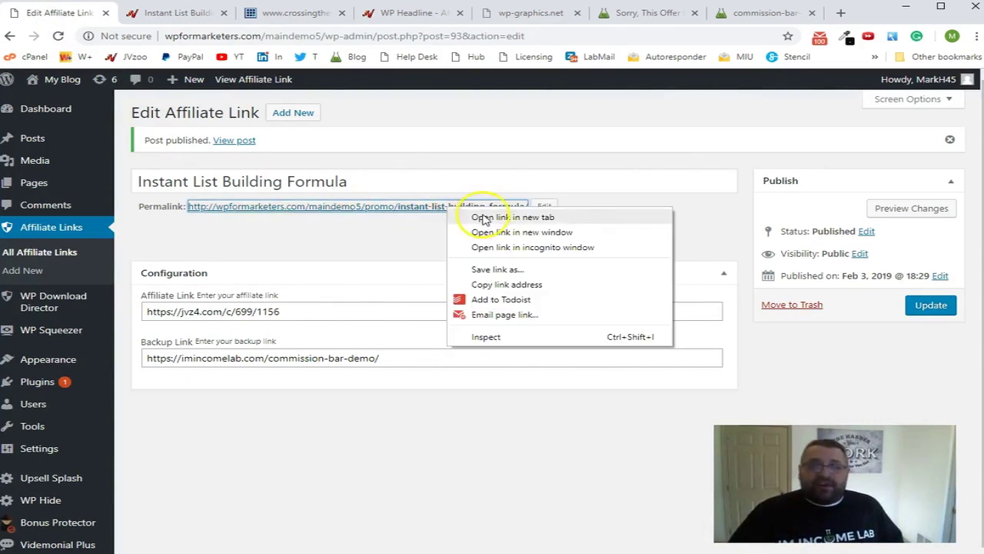
left_click(481, 216)
left_click(170, 15)
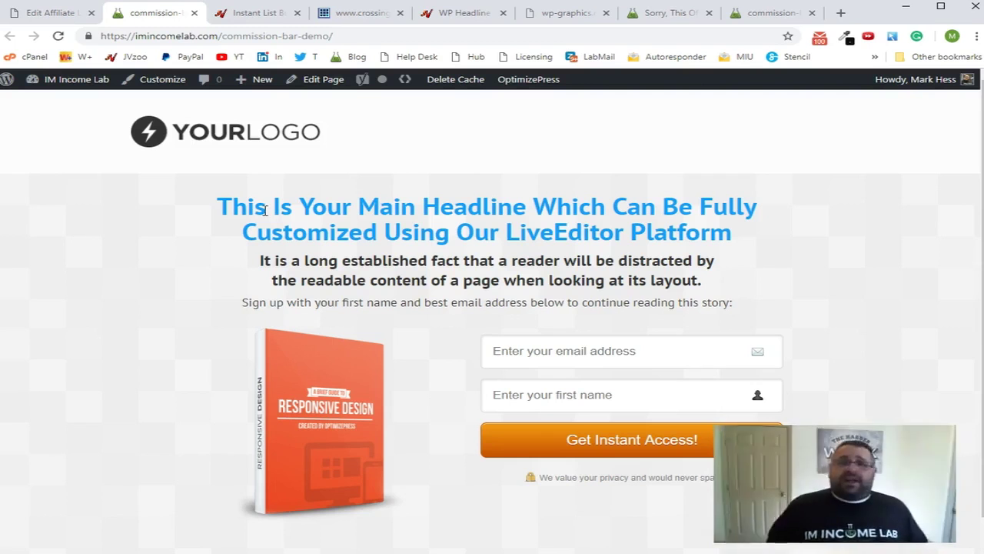
left_click(58, 12)
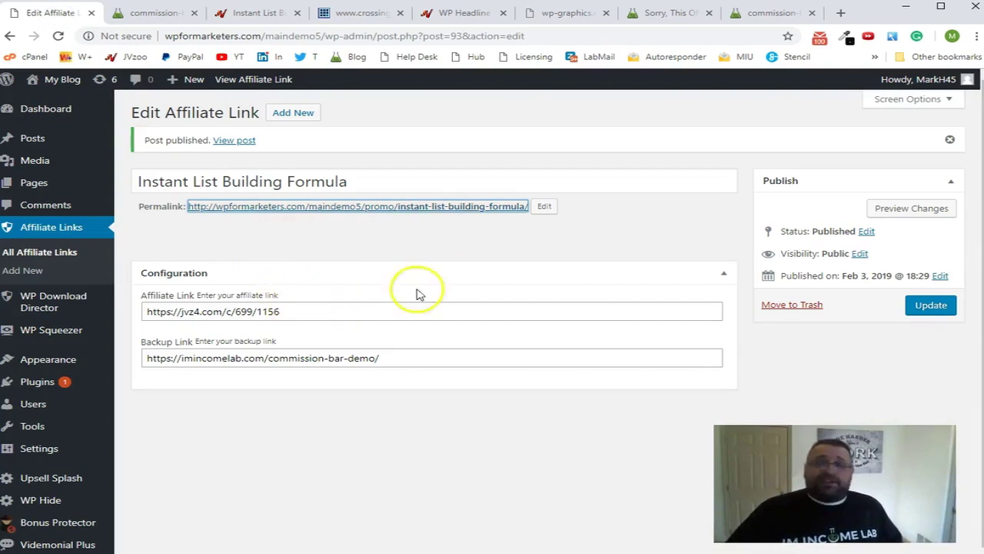
left_click(930, 308)
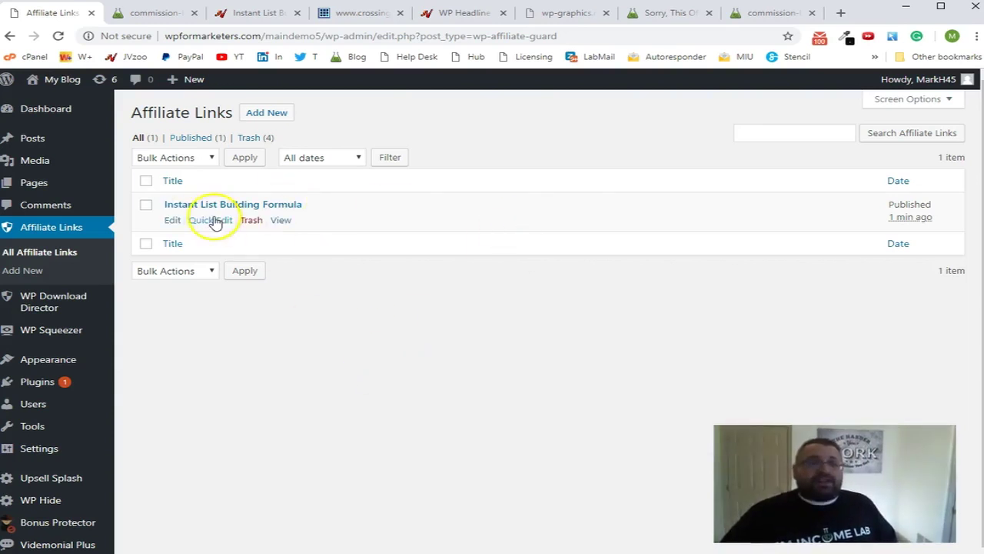
- Edit the Instant List Building Formula link and copy the offer-expired page's address
left_click(171, 220)
left_click(660, 13)
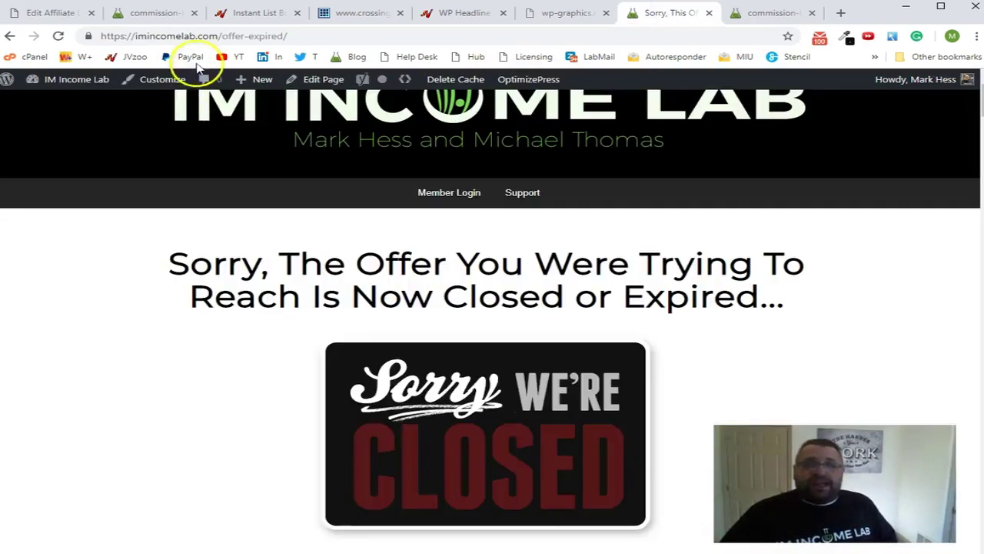
left_click(187, 35)
right_click(187, 35)
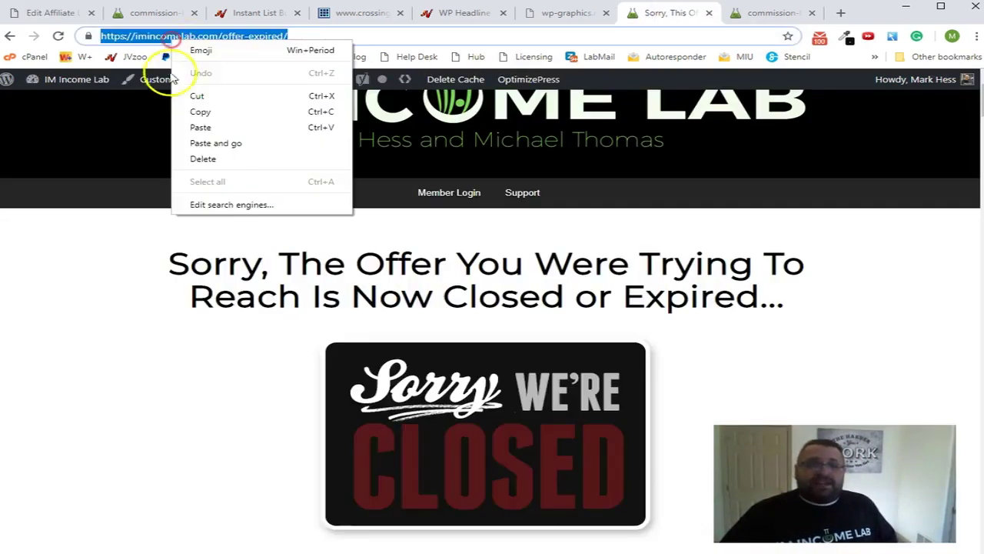
left_click(194, 112)
left_click(54, 13)
- Replace the Backup Link with the offer-expired URL, update, and open the permalink in a new tab
left_click(418, 322)
left_click_drag(417, 323, 112, 326)
key("End")
key("BackSpace")
left_click_drag(410, 319, 161, 327)
key("BackSpace")
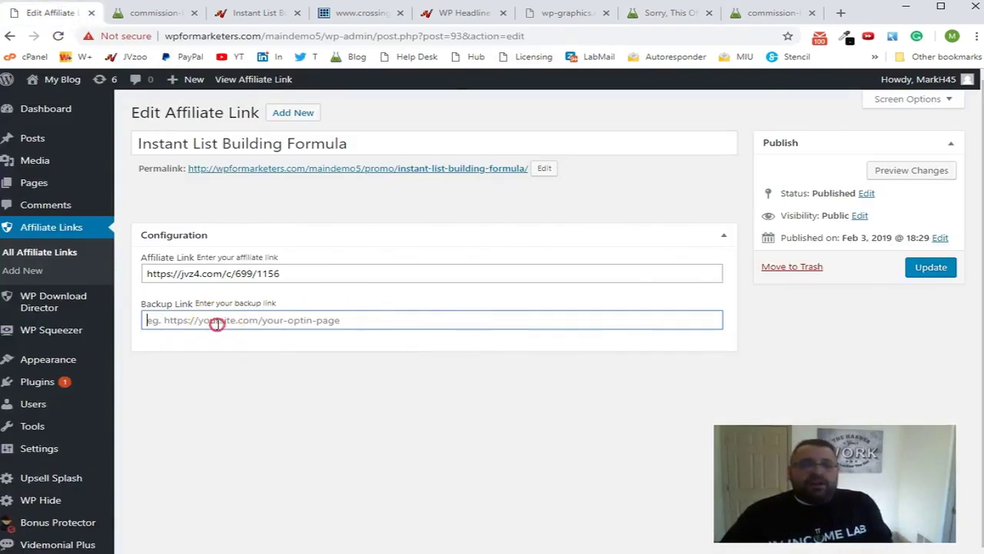
right_click(219, 326)
left_click(290, 422)
left_click(927, 266)
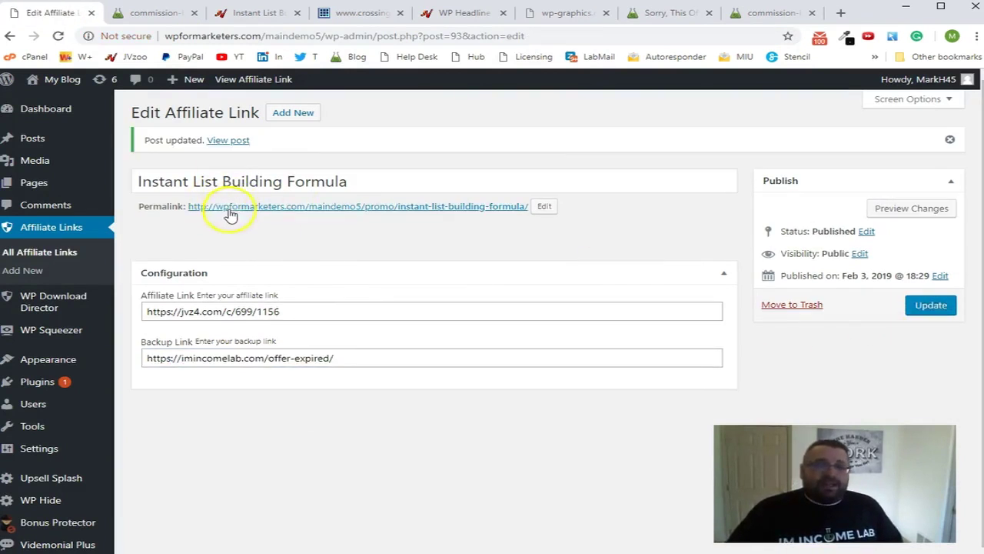
right_click(230, 208)
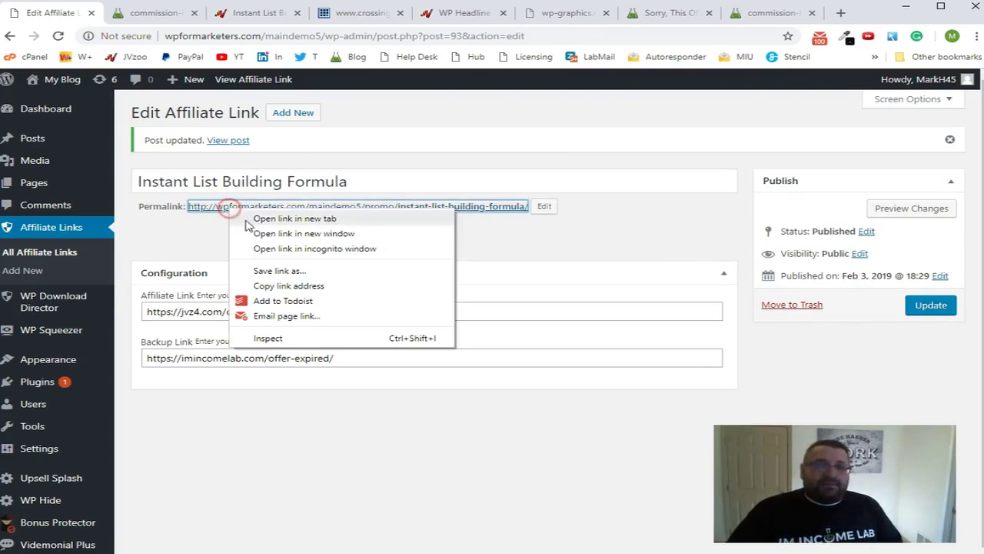
left_click(311, 219)
- Switch to the new tab loading the Instant List Building Formula permalink
left_click(216, 16)
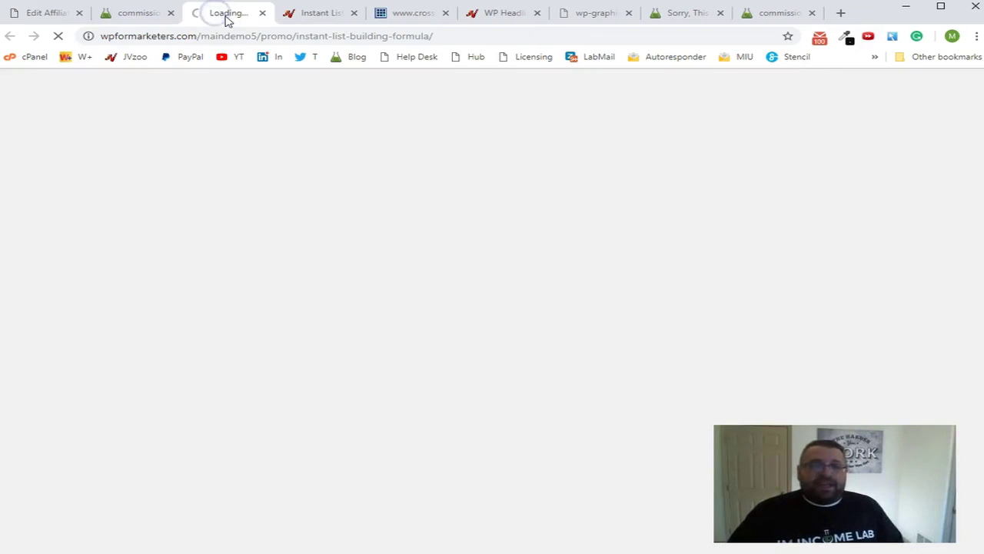